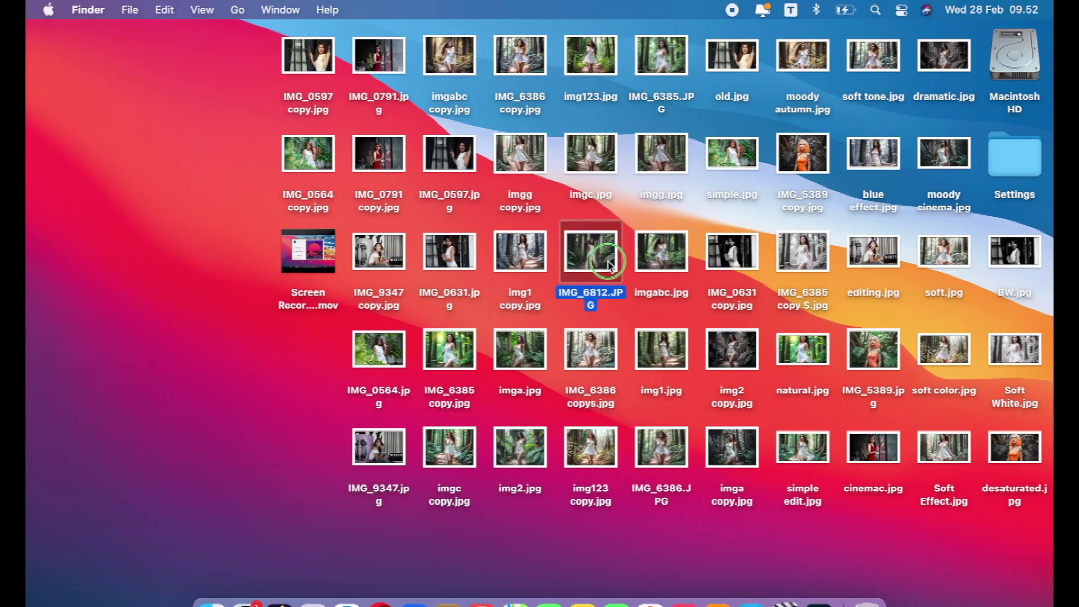
# - Open IMG_6812.JPG from the desktop with Open With > Adobe Photoshop 2023.app
pyautogui.rightClick(610, 265)
pyautogui.moveTo(696, 288)
pyautogui.click(818, 316)
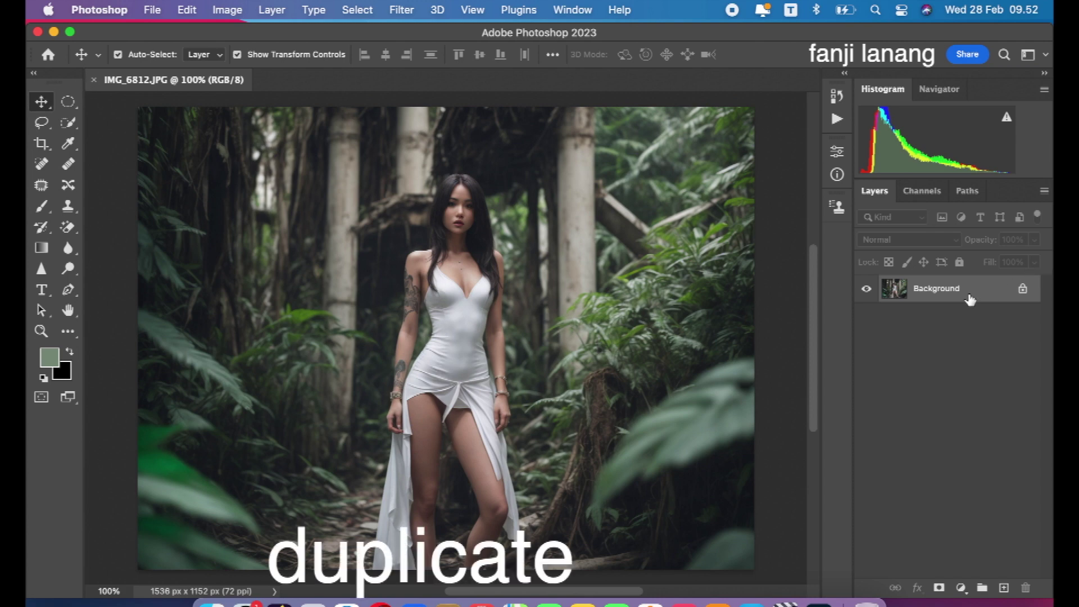
# - Duplicate the Background layer as Background copy and launch the Camera Raw Filter on it
pyautogui.moveTo(964, 289); pyautogui.dragTo(999, 425)
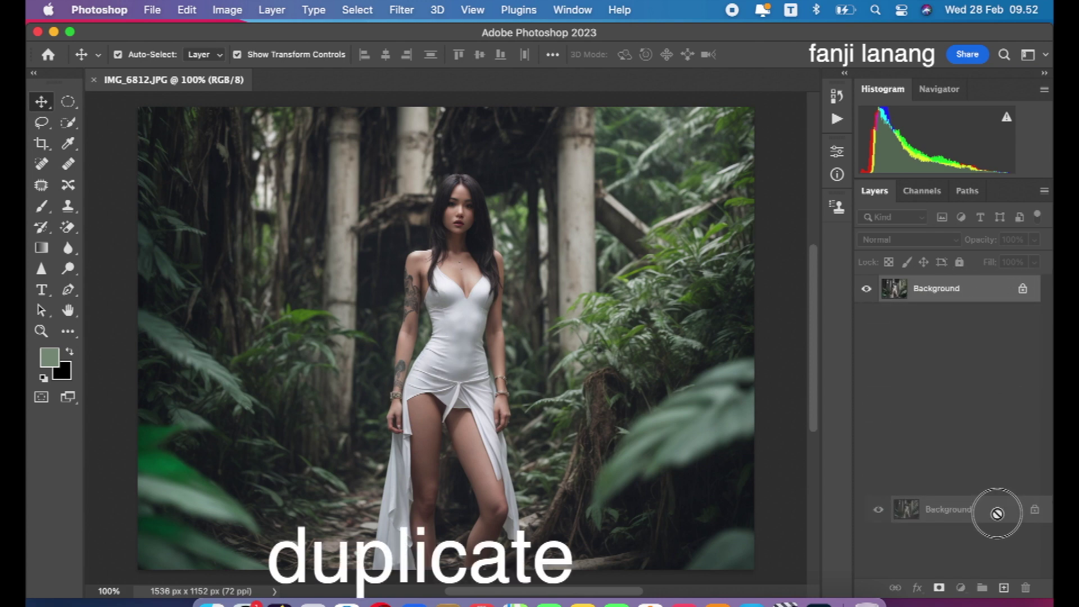
pyautogui.moveTo(998, 425); pyautogui.dragTo(1004, 588)
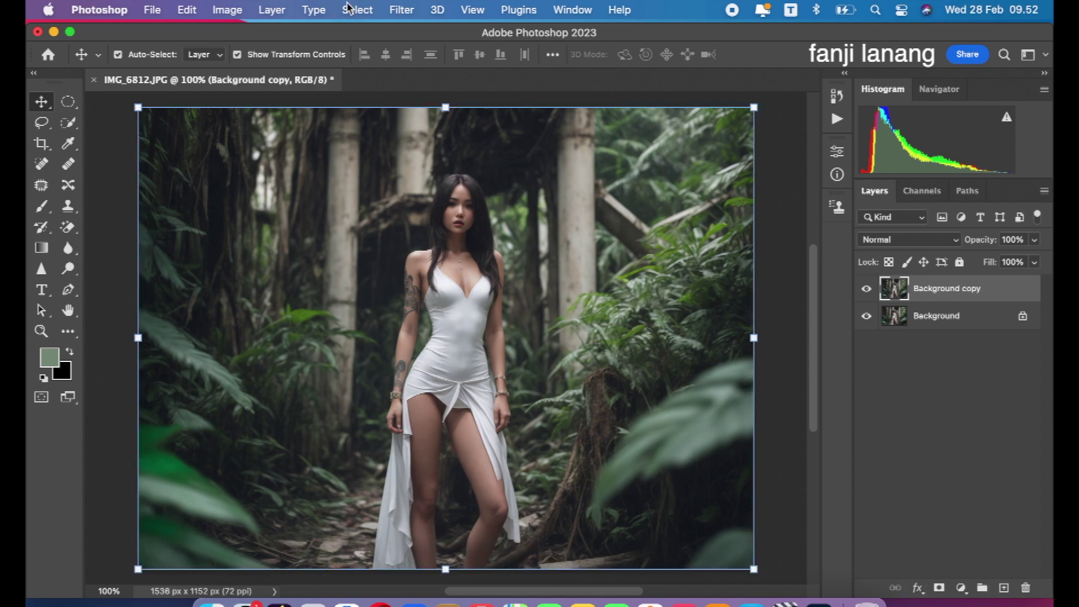
pyautogui.click(402, 10)
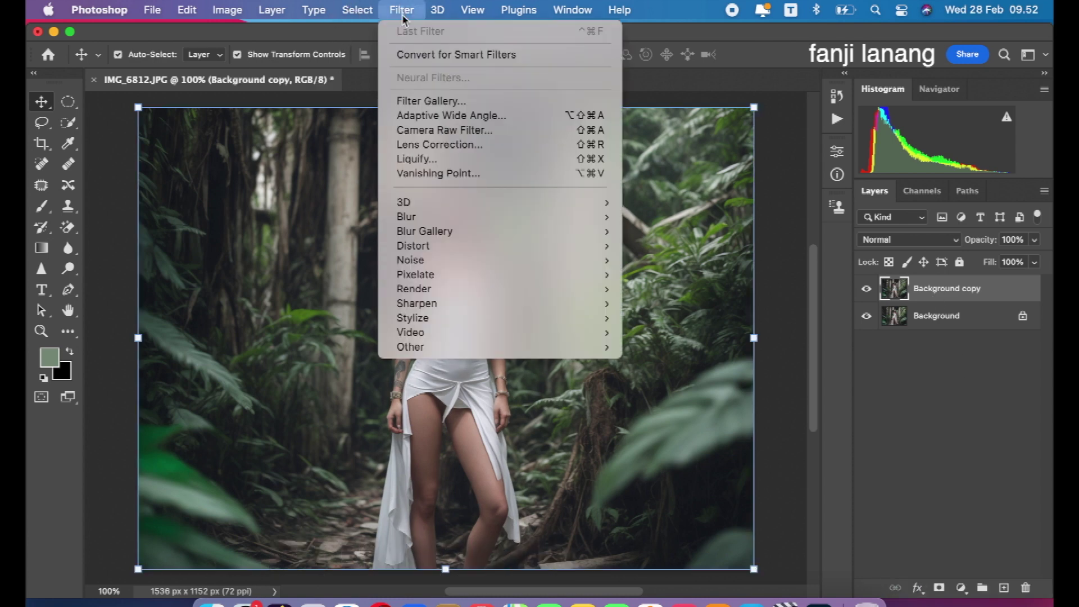
pyautogui.click(449, 132)
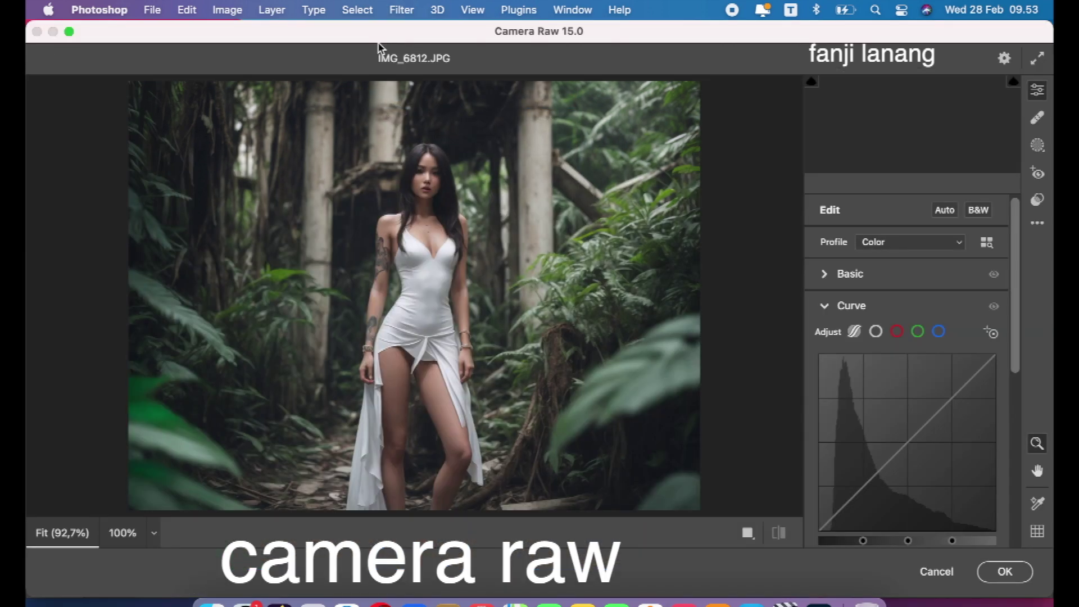
# - In Camera Raw Basic, set Exposure -0,45, Contrast +15, Highlights -37, Shadows +70, Vibrance -15
pyautogui.click(824, 305)
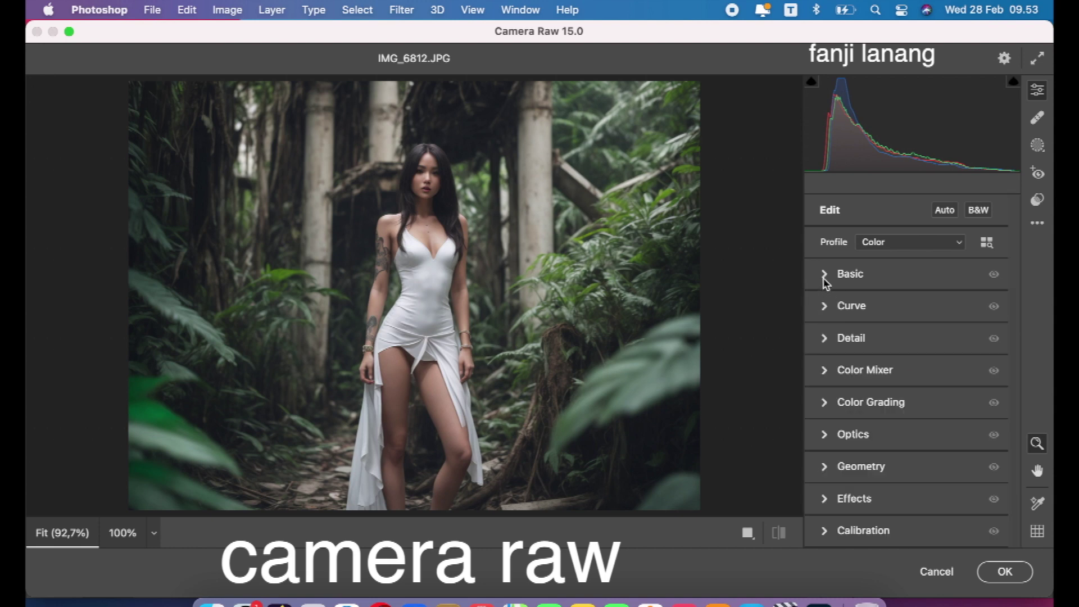
pyautogui.click(825, 276)
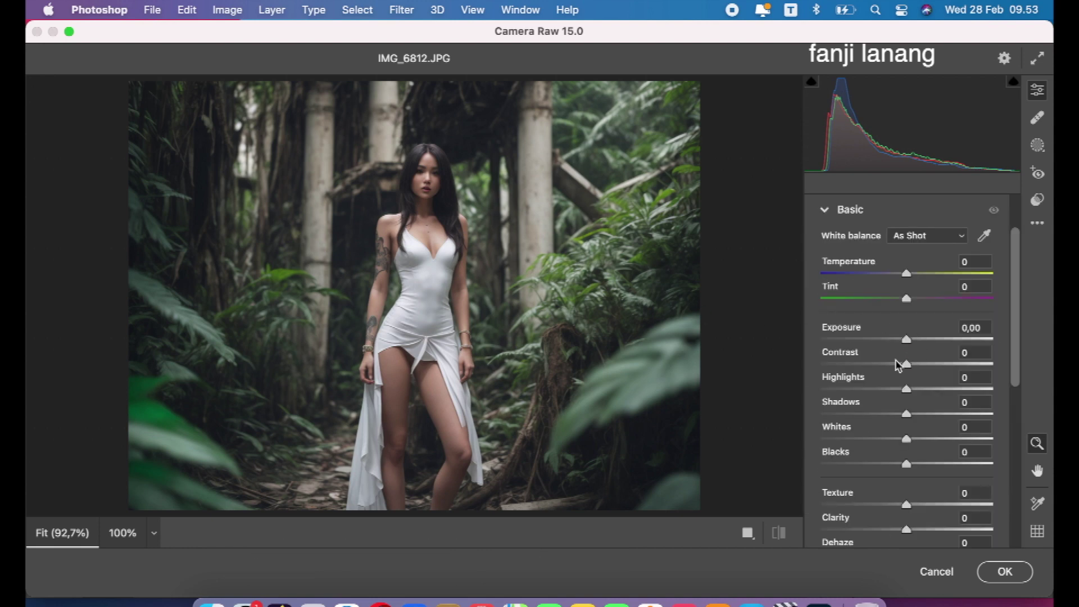
pyautogui.click(919, 365)
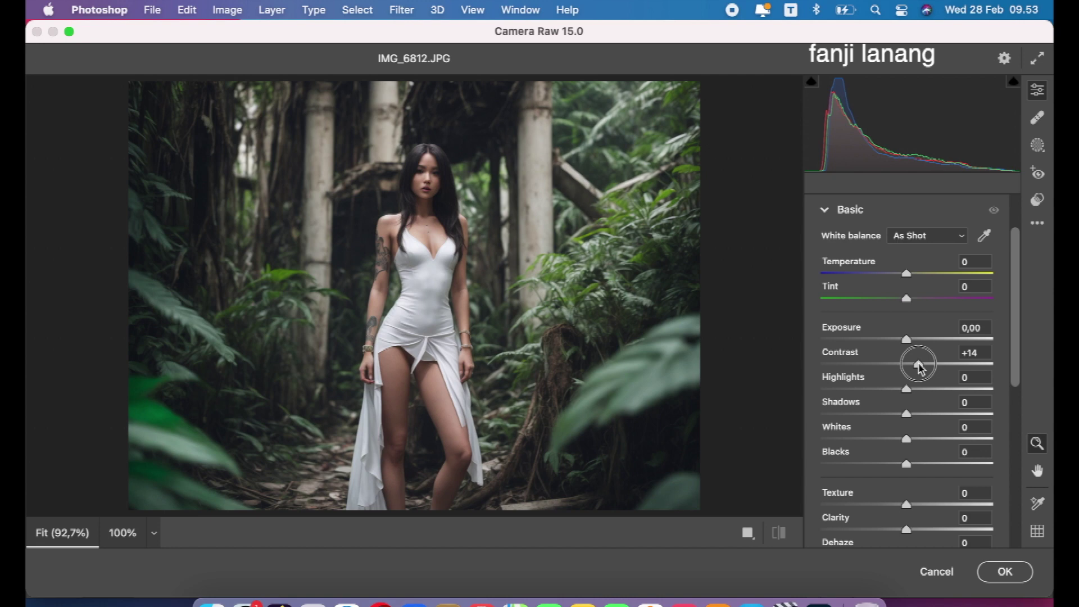
pyautogui.moveTo(922, 371); pyautogui.dragTo(922, 381)
pyautogui.moveTo(906, 339); pyautogui.dragTo(900, 340)
pyautogui.moveTo(907, 389)
pyautogui.mouseDown()
pyautogui.moveTo(875, 394)
pyautogui.moveTo(970, 416)
pyautogui.mouseUp()
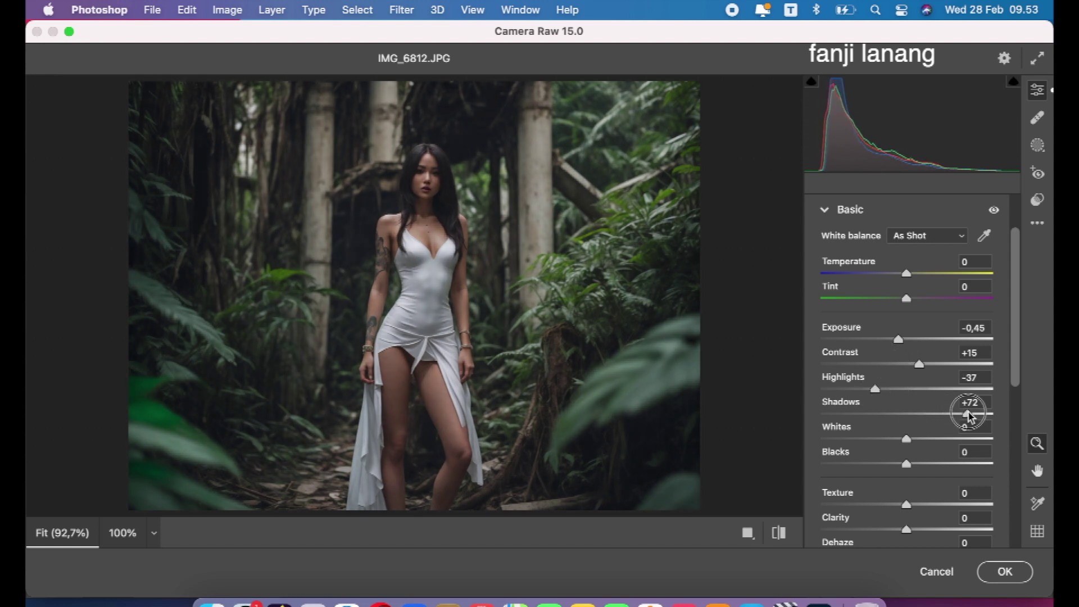
pyautogui.moveTo(970, 416); pyautogui.dragTo(965, 414)
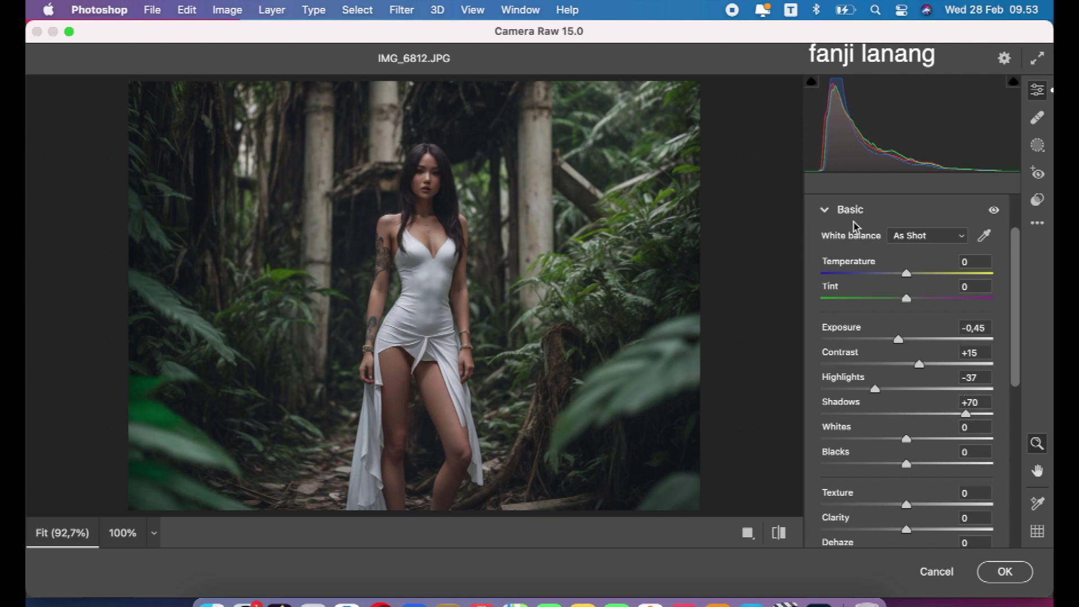
pyautogui.scroll(-2, 1019, 268)
pyautogui.scroll(-3, 999, 333)
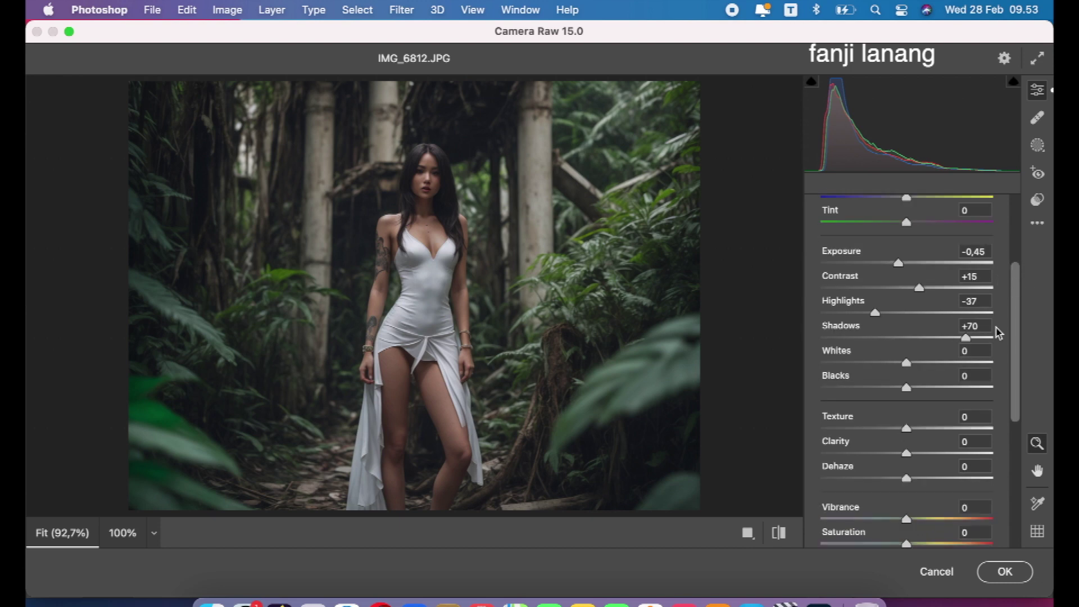
pyautogui.click(894, 519)
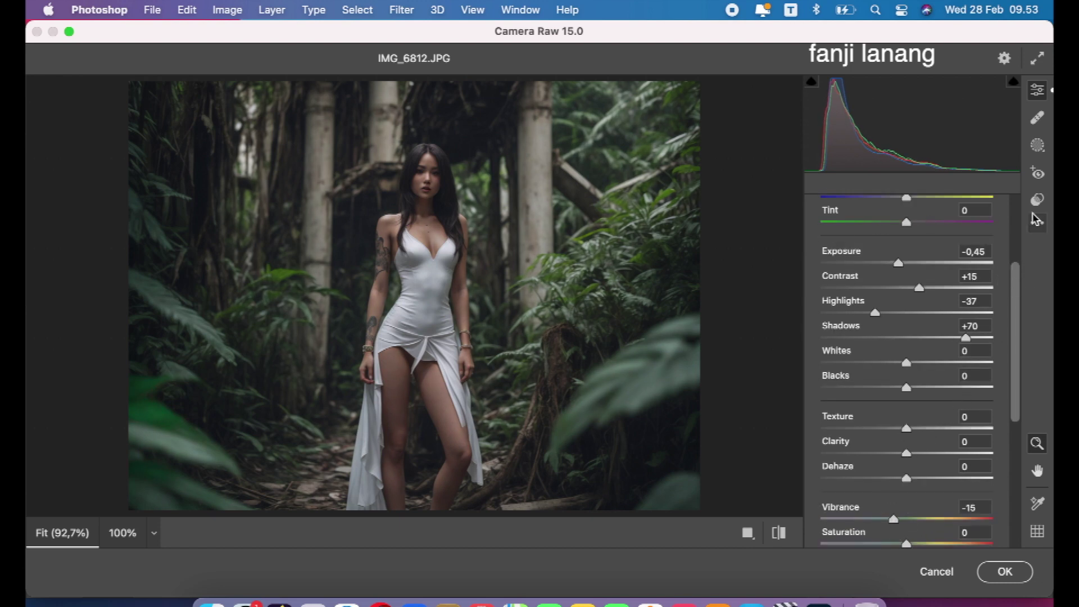
pyautogui.scroll(5, 831, 248)
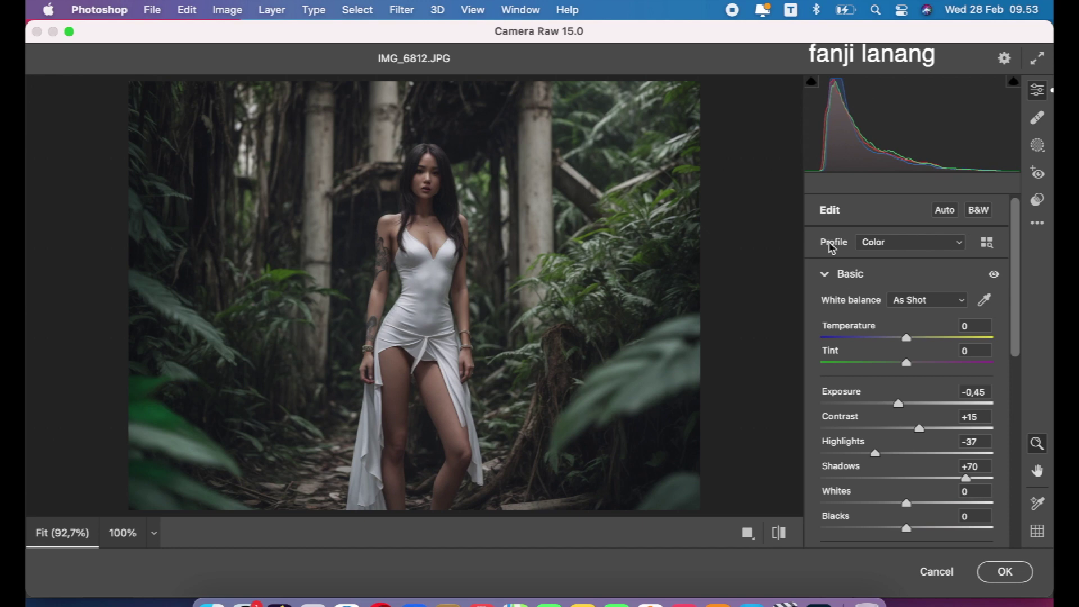
# - Move the Point Curve black point to input 10 and cap the blue channel highlight at 222
pyautogui.click(827, 276)
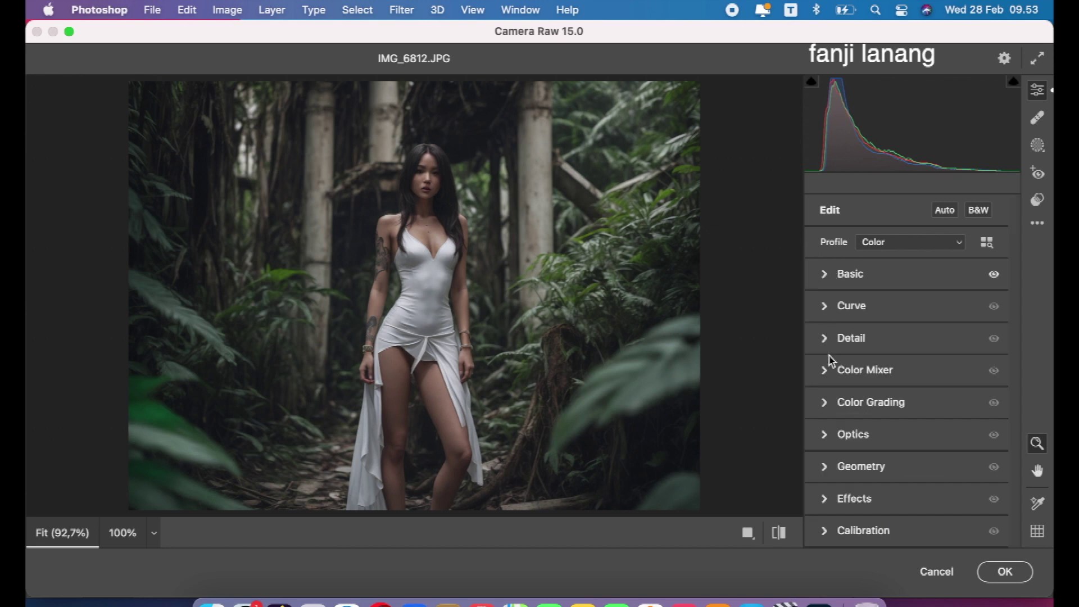
pyautogui.click(827, 309)
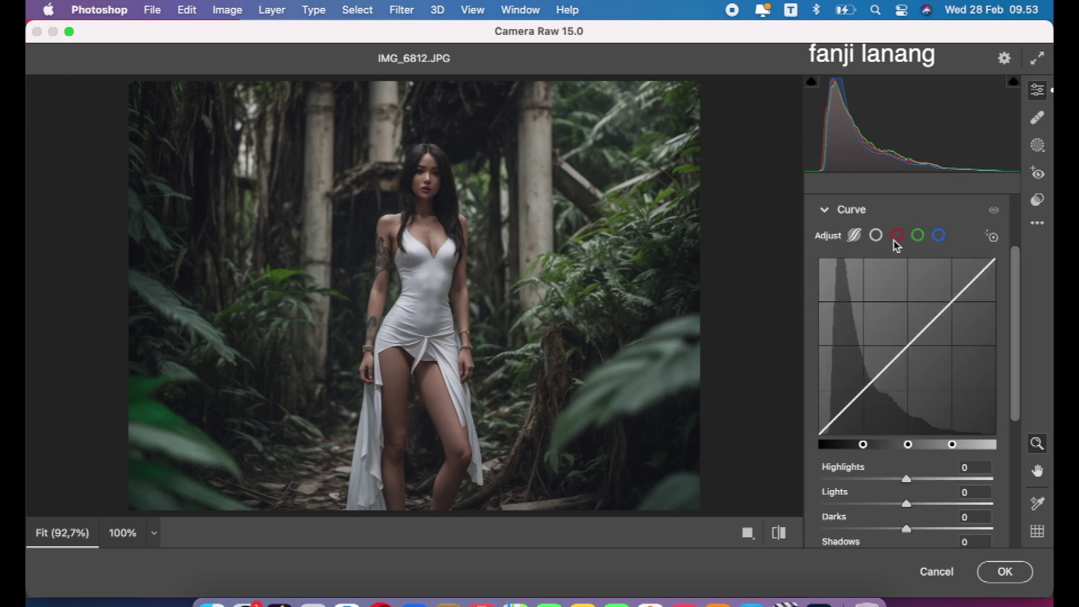
pyautogui.click(877, 236)
pyautogui.moveTo(820, 434); pyautogui.dragTo(827, 434)
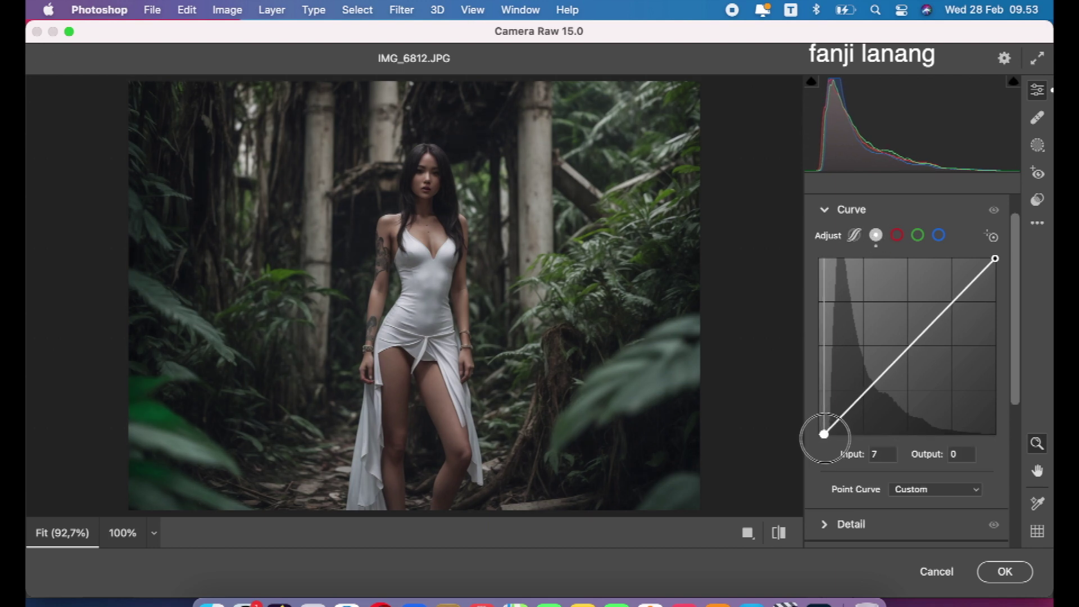
pyautogui.click(938, 235)
pyautogui.moveTo(995, 259); pyautogui.dragTo(1008, 283)
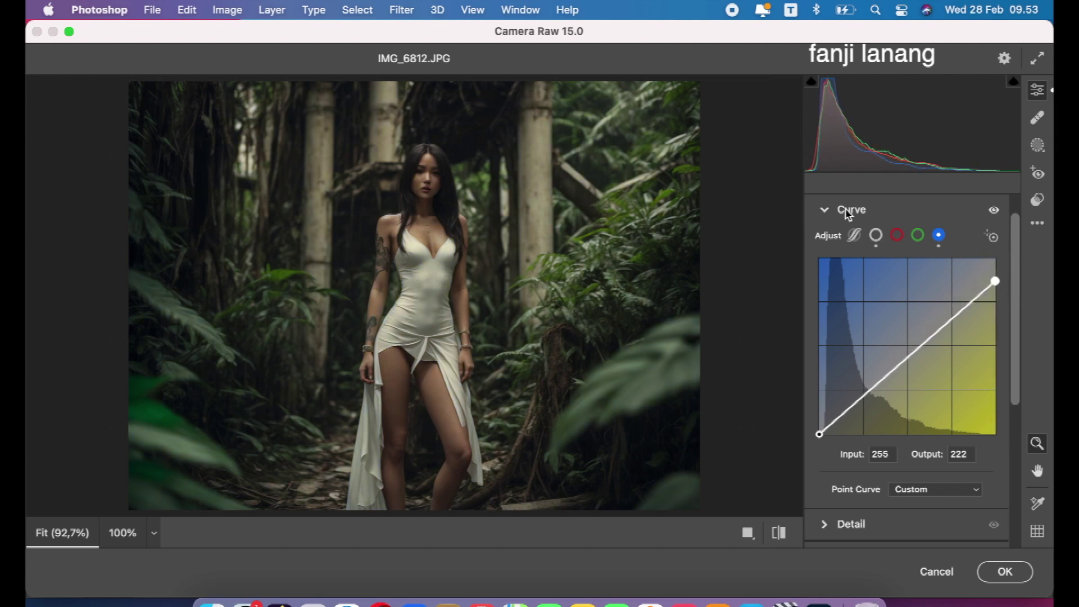
pyautogui.click(823, 211)
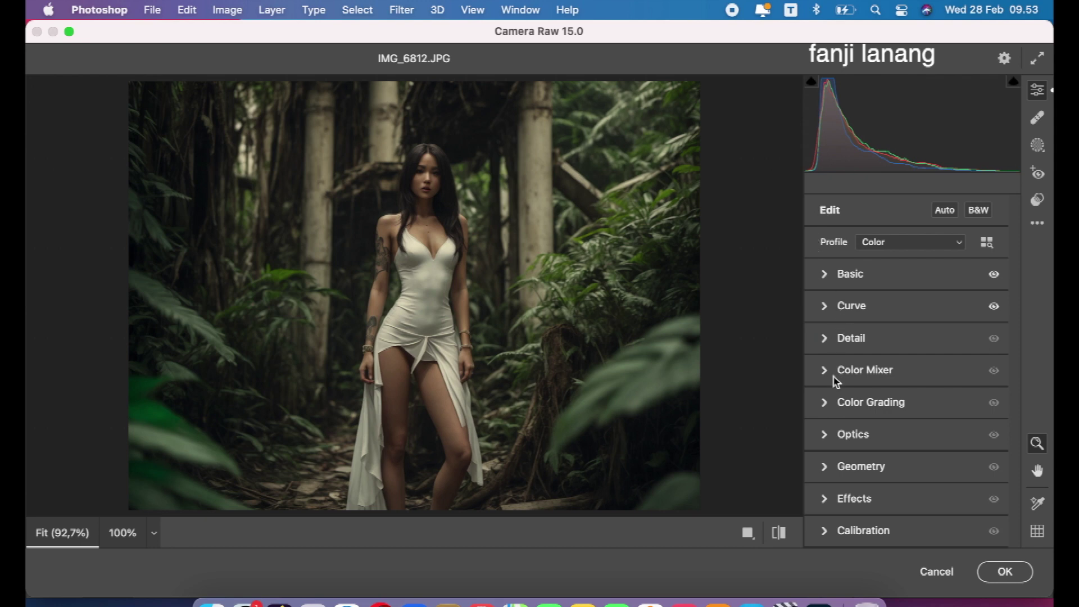
pyautogui.click(814, 372)
# - Desaturate Yellows to -58 and Greens to -100 in the Color Mixer
pyautogui.click(860, 289)
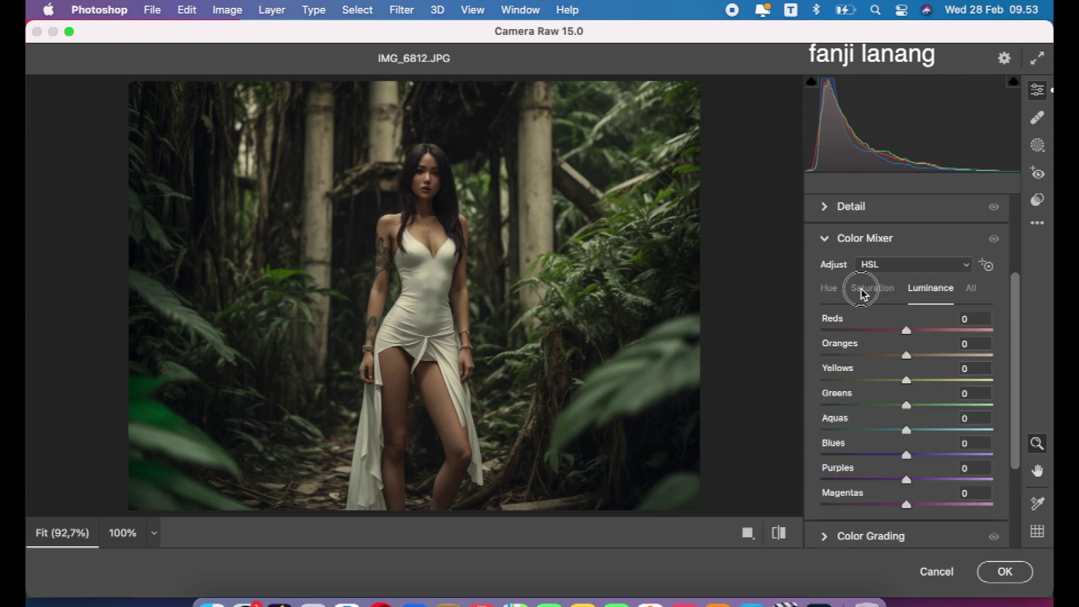
pyautogui.moveTo(909, 380); pyautogui.dragTo(857, 381)
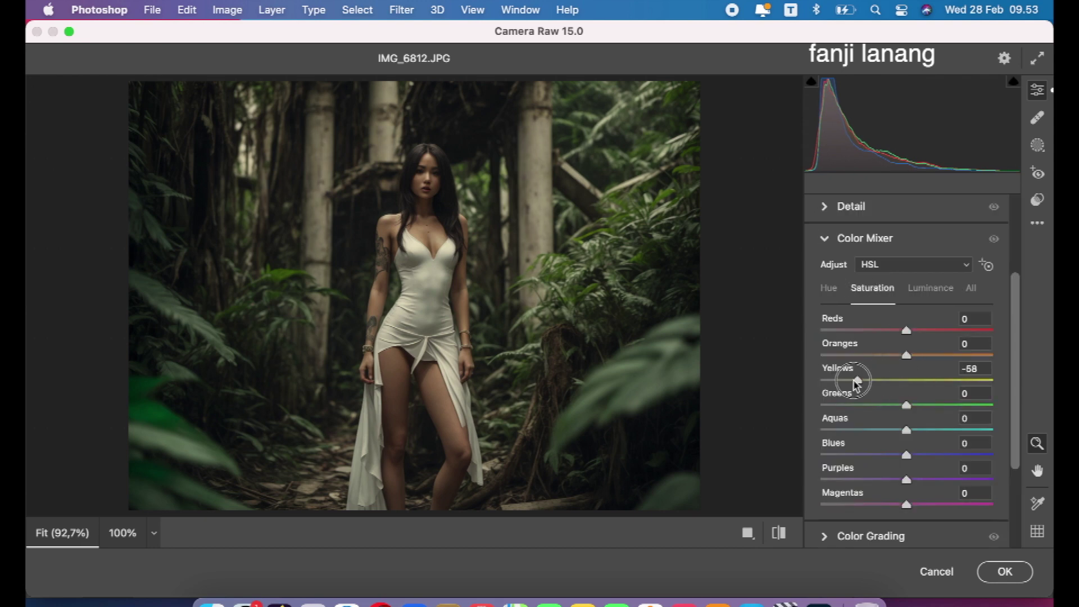
pyautogui.click(857, 405)
pyautogui.moveTo(855, 406); pyautogui.dragTo(811, 413)
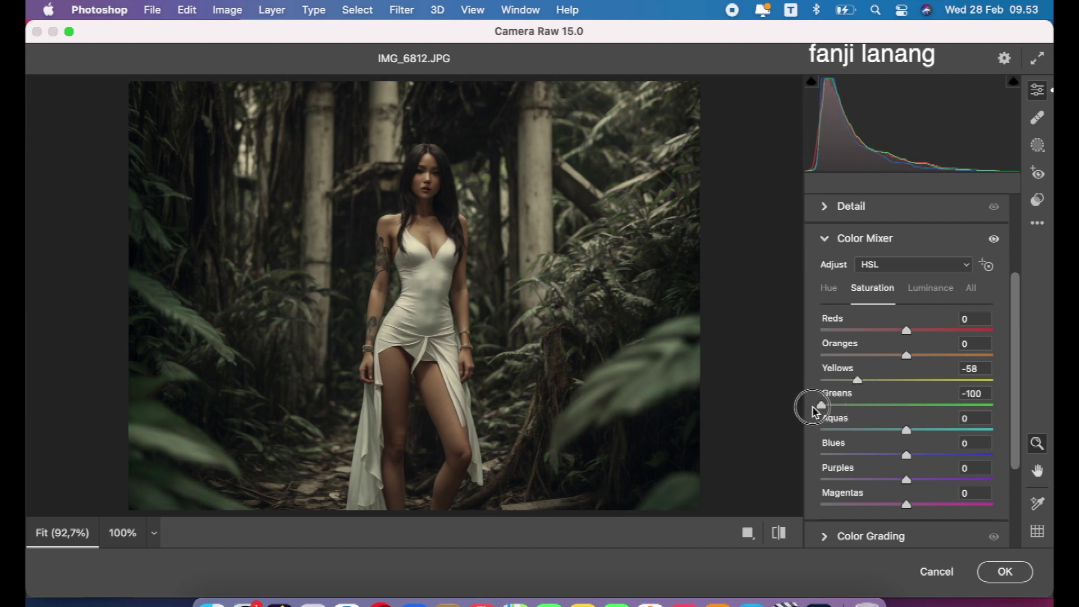
# - Shift the Greens hue to +100 and the Aquas hue to +40
pyautogui.click(831, 291)
pyautogui.moveTo(908, 406); pyautogui.dragTo(1041, 429)
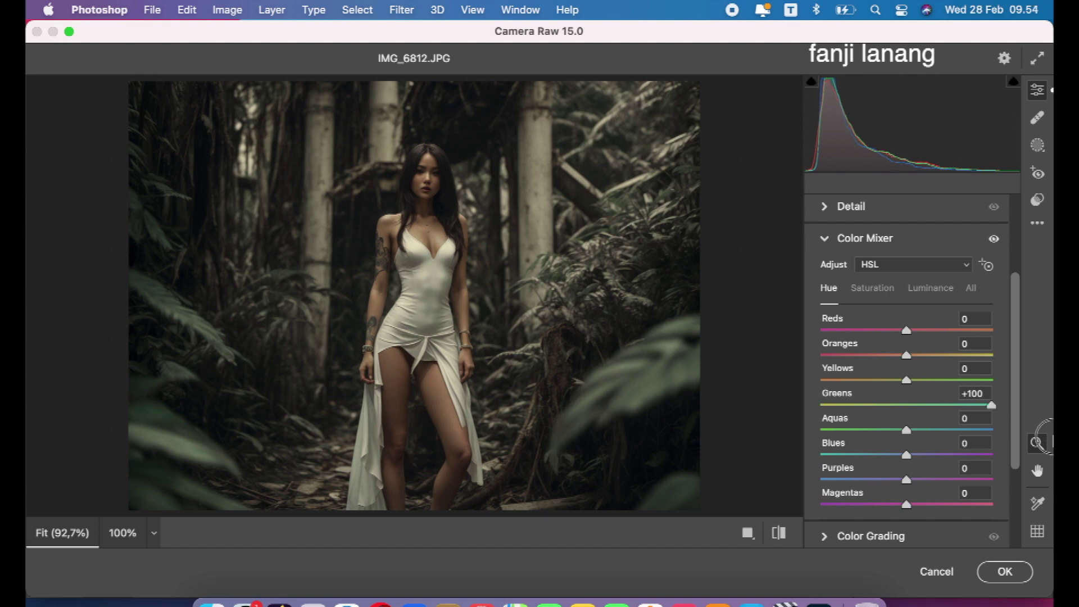
pyautogui.moveTo(914, 430); pyautogui.dragTo(938, 430)
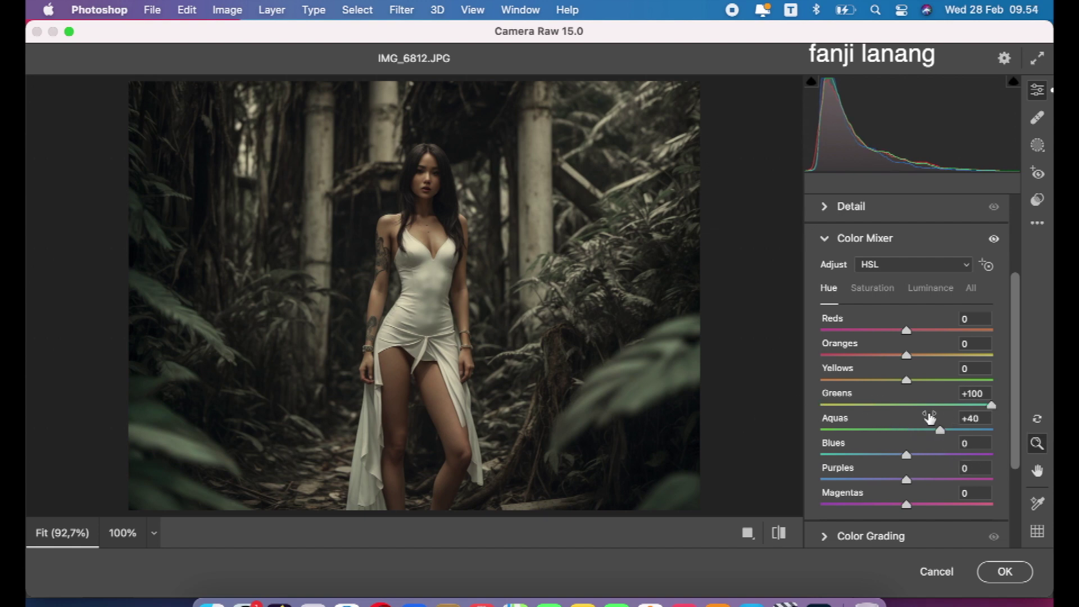
pyautogui.moveTo(906, 381)
pyautogui.mouseDown()
pyautogui.moveTo(929, 381)
pyautogui.moveTo(932, 406)
pyautogui.mouseUp()
# - Raise Aquas saturation to +30 and Oranges luminance to +25
pyautogui.click(928, 289)
pyautogui.click(870, 289)
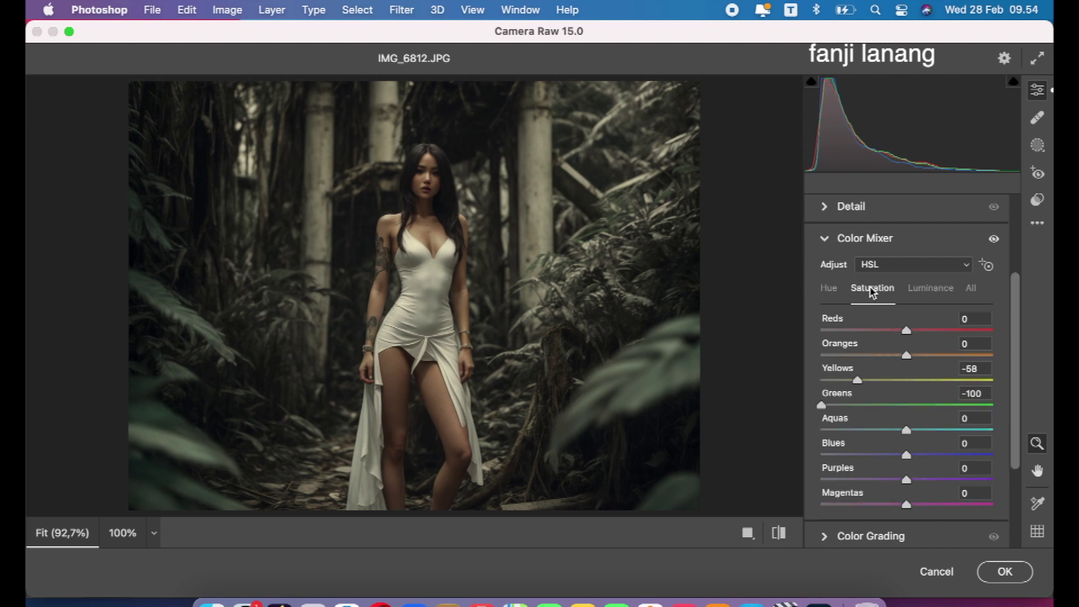
pyautogui.moveTo(956, 431); pyautogui.dragTo(1032, 434)
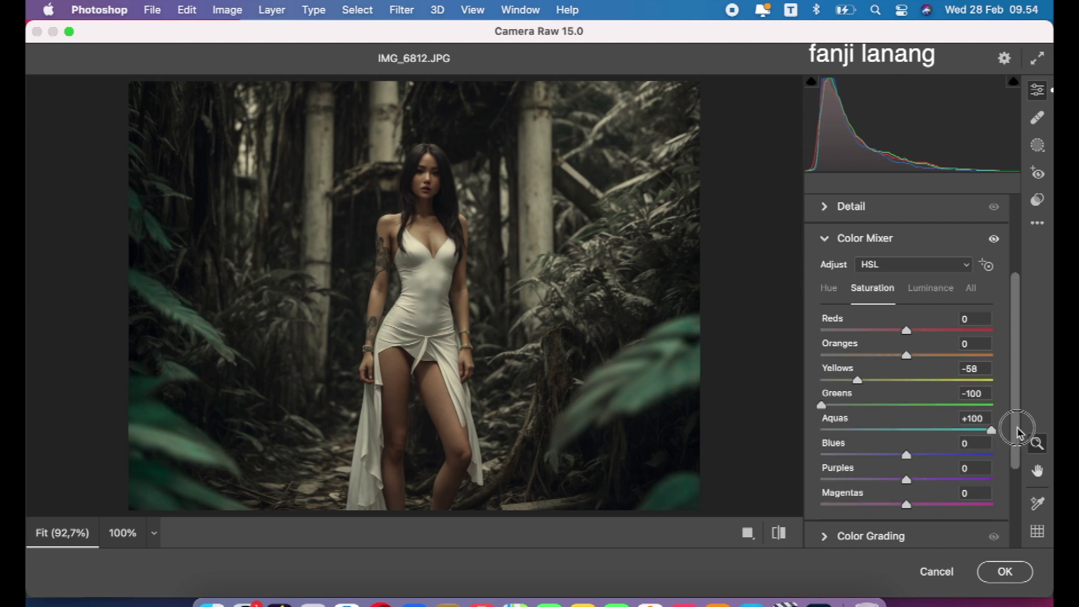
pyautogui.moveTo(965, 441)
pyautogui.mouseDown()
pyautogui.moveTo(936, 456)
pyautogui.moveTo(934, 441)
pyautogui.mouseUp()
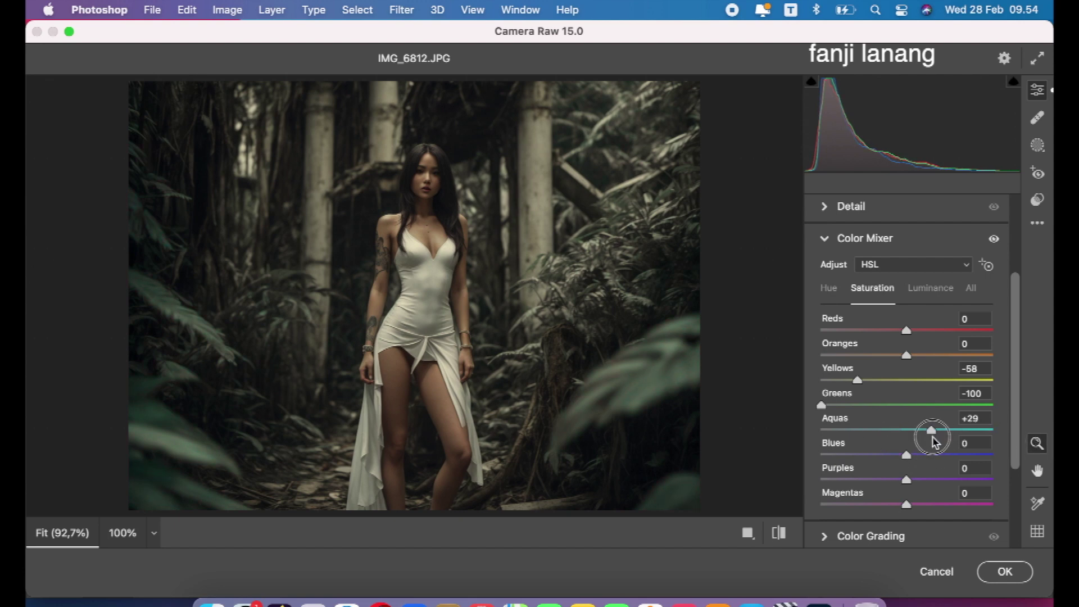
pyautogui.moveTo(933, 441); pyautogui.dragTo(934, 441)
pyautogui.click(938, 288)
pyautogui.moveTo(929, 355); pyautogui.dragTo(930, 369)
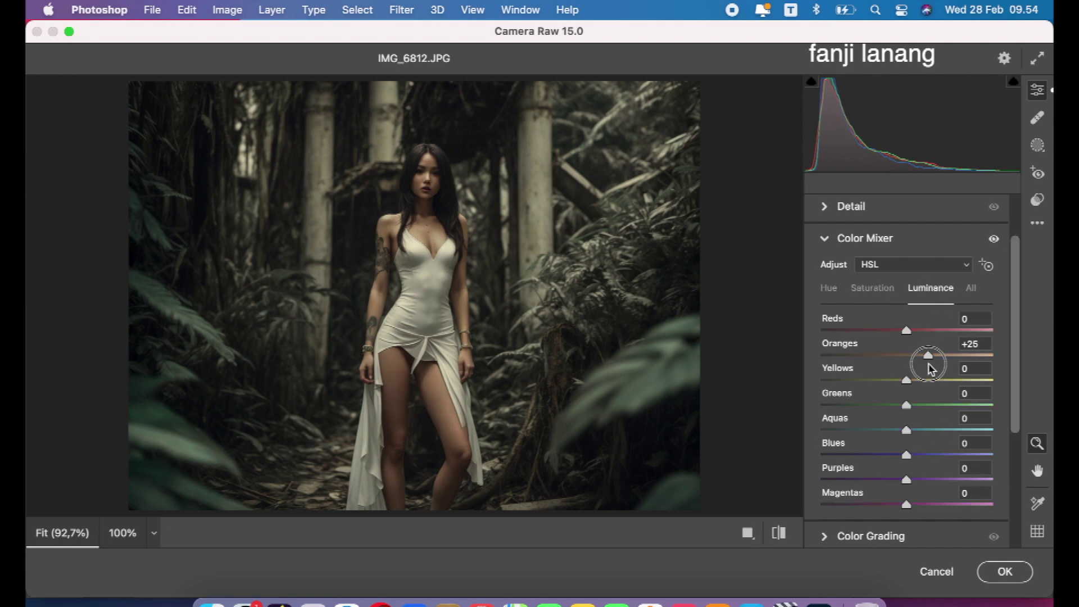
pyautogui.click(826, 238)
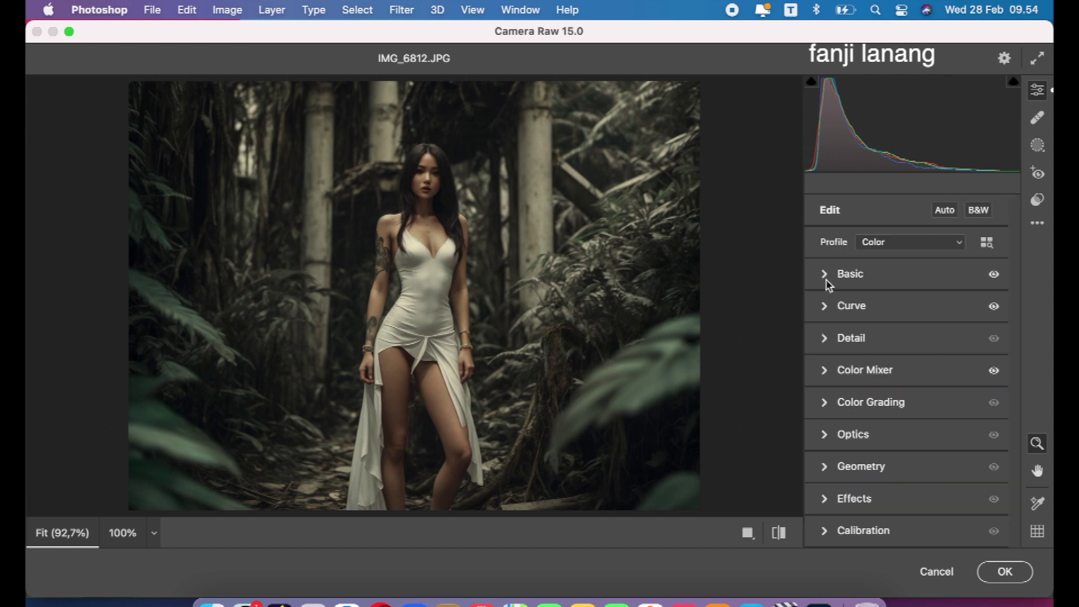
# - Compare before/after, then add a -100 vignette in Optics
pyautogui.click(779, 533)
pyautogui.click(831, 438)
pyautogui.moveTo(906, 279); pyautogui.dragTo(808, 289)
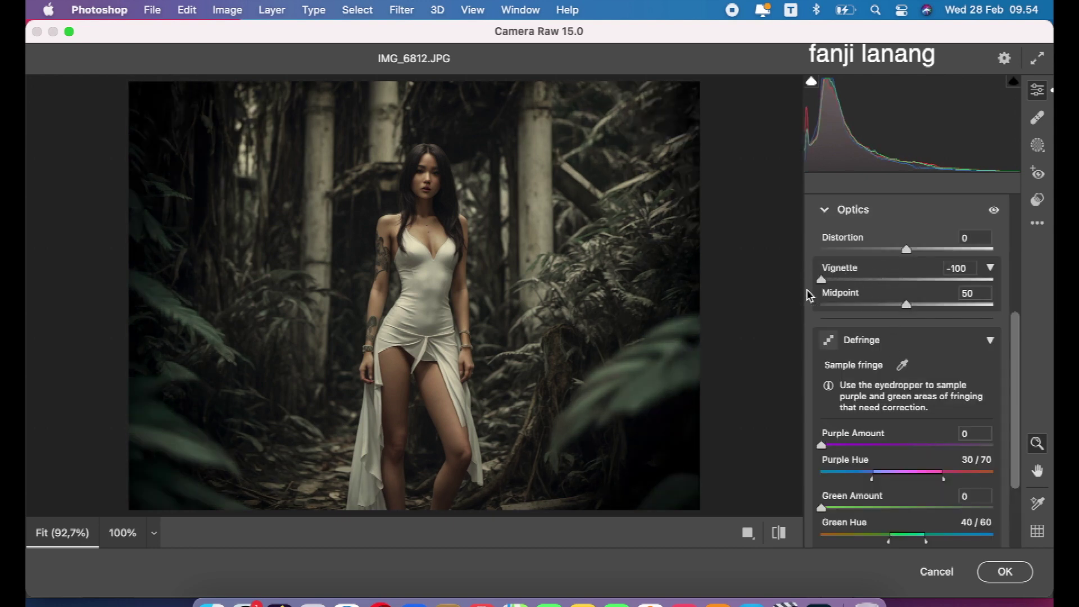
pyautogui.click(825, 210)
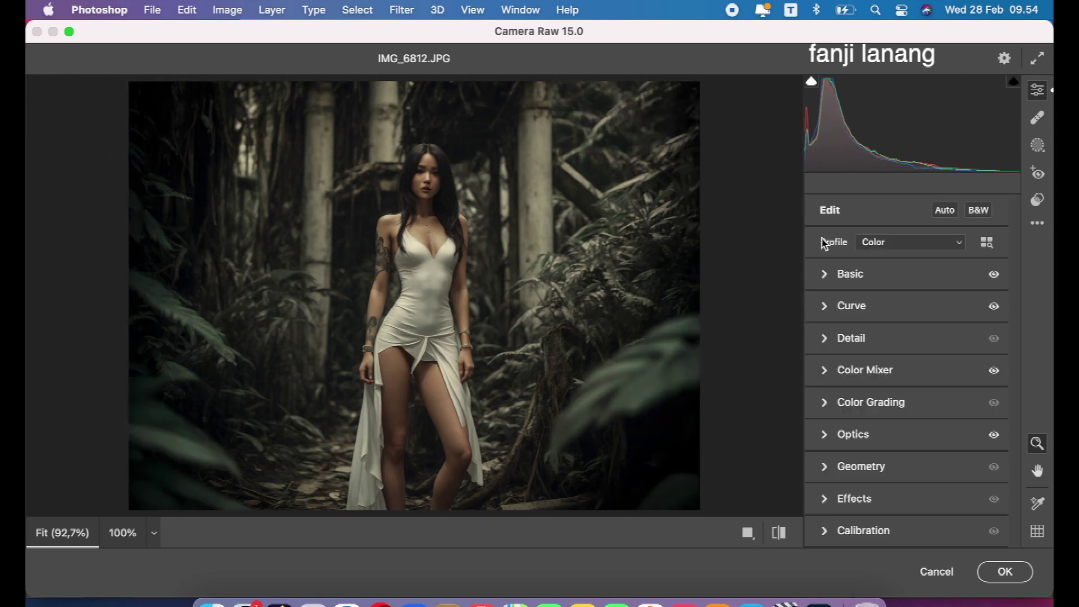
# - Tint the midtones in Color Grading to hue 200, saturation 15
pyautogui.click(825, 401)
pyautogui.click(921, 234)
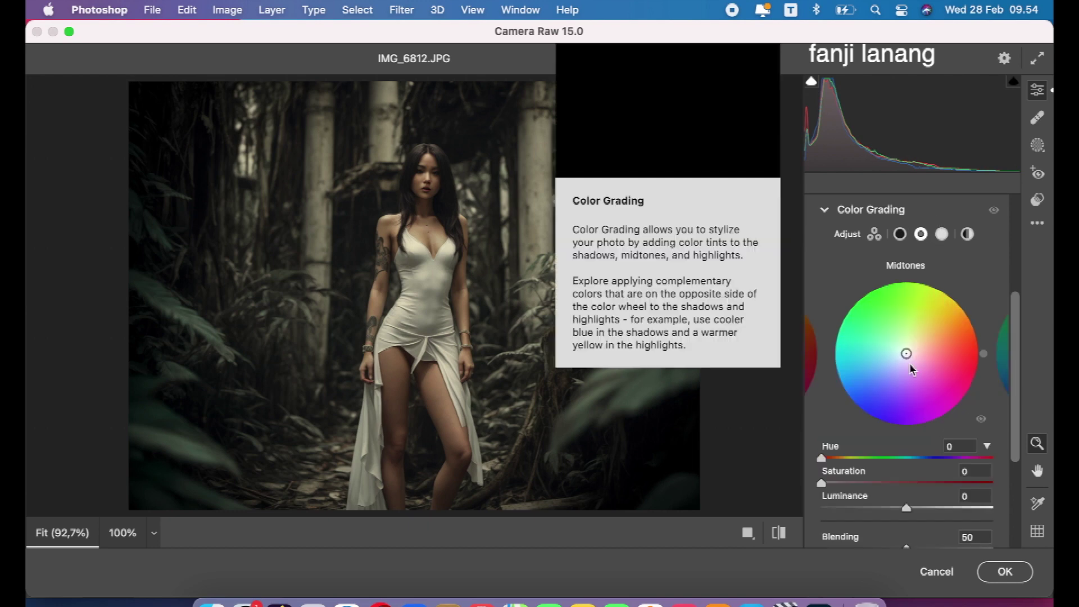
pyautogui.click(918, 458)
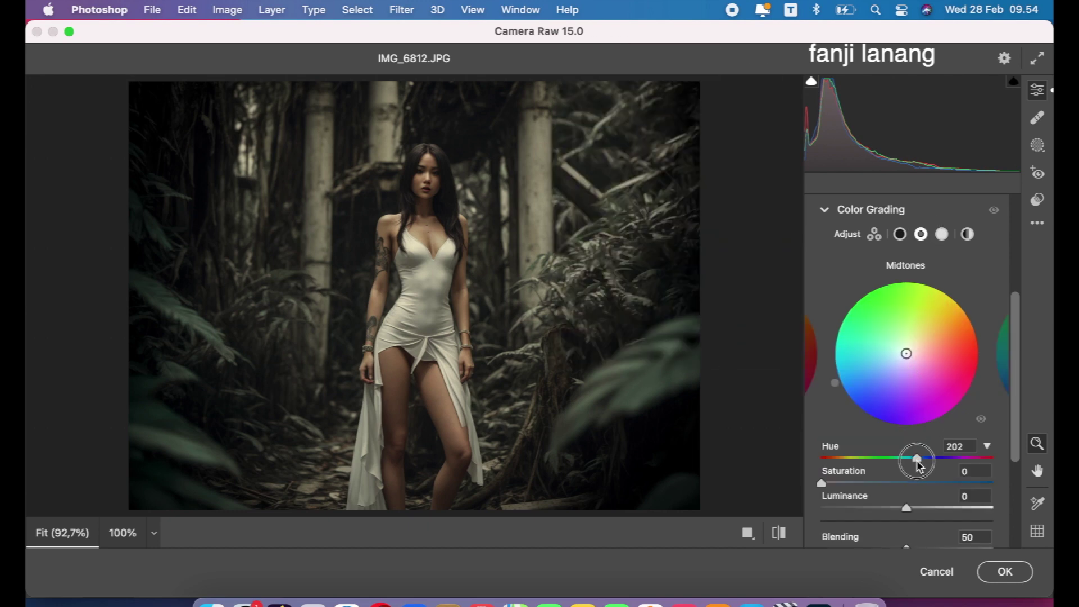
pyautogui.click(850, 483)
pyautogui.moveTo(851, 484); pyautogui.dragTo(848, 484)
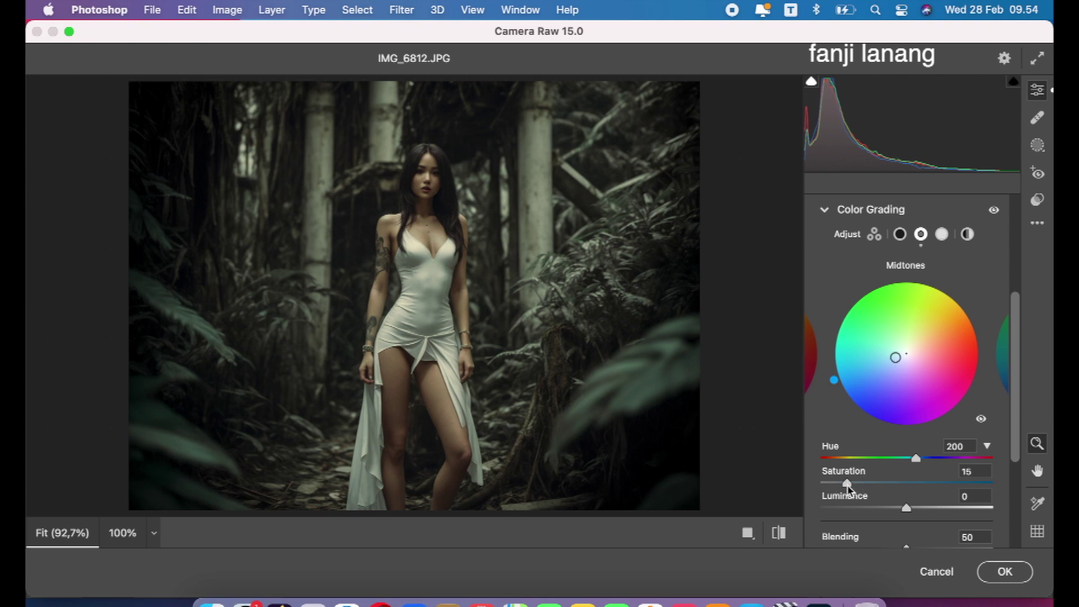
pyautogui.click(825, 210)
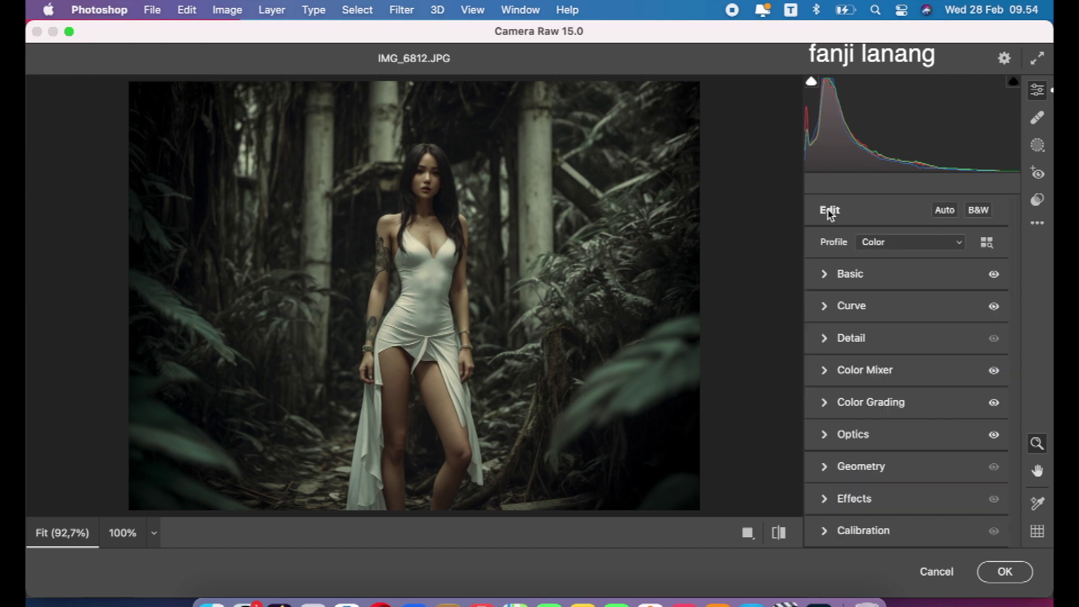
# - Set Calibration primary hues to Red +30, Green +70, Blue -20
pyautogui.click(828, 532)
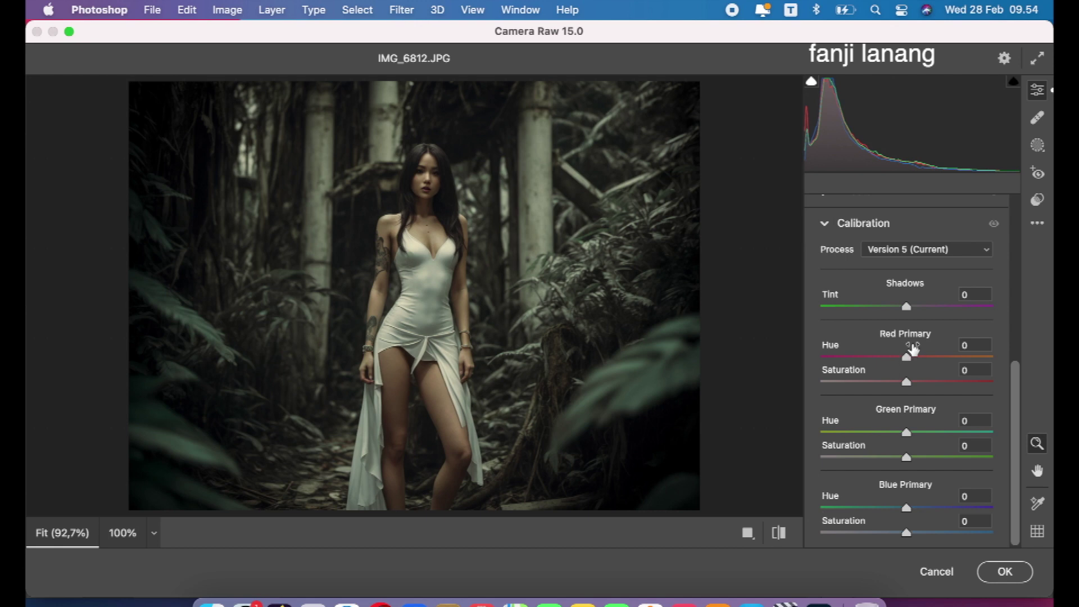
pyautogui.click(931, 358)
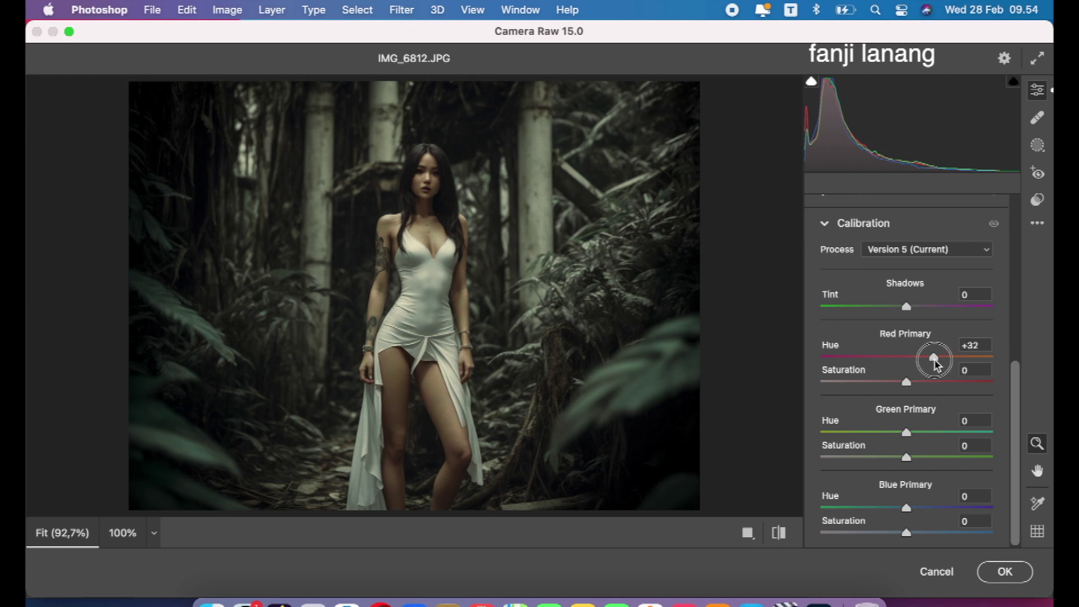
pyautogui.moveTo(932, 359)
pyautogui.mouseDown()
pyautogui.moveTo(1000, 382)
pyautogui.moveTo(934, 370)
pyautogui.mouseUp()
pyautogui.moveTo(907, 433)
pyautogui.mouseDown()
pyautogui.moveTo(1002, 436)
pyautogui.moveTo(797, 441)
pyautogui.moveTo(1019, 444)
pyautogui.moveTo(971, 441)
pyautogui.mouseUp()
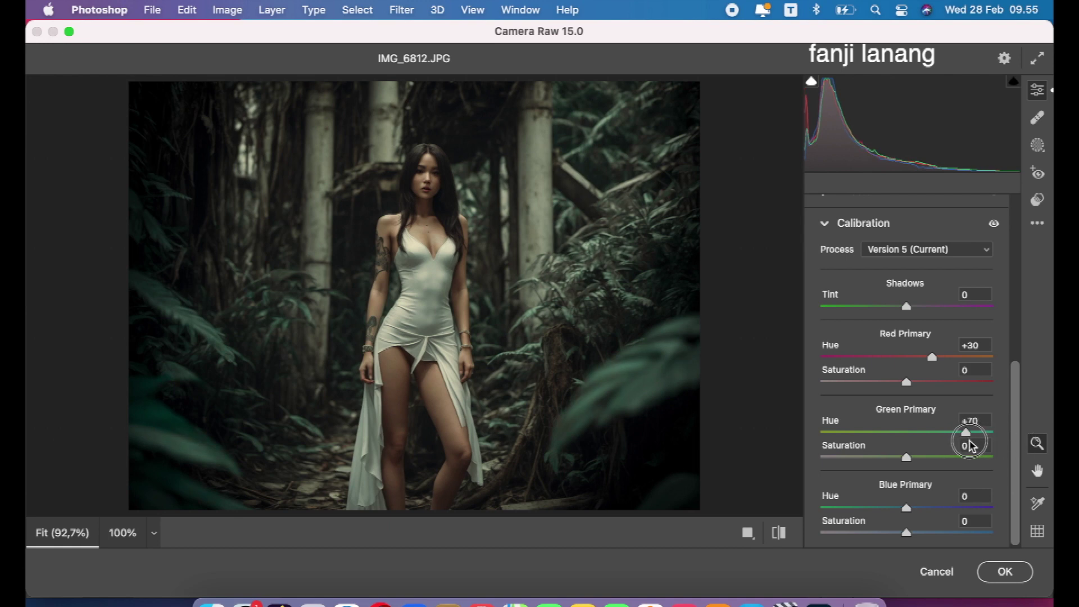
pyautogui.moveTo(906, 507); pyautogui.dragTo(894, 516)
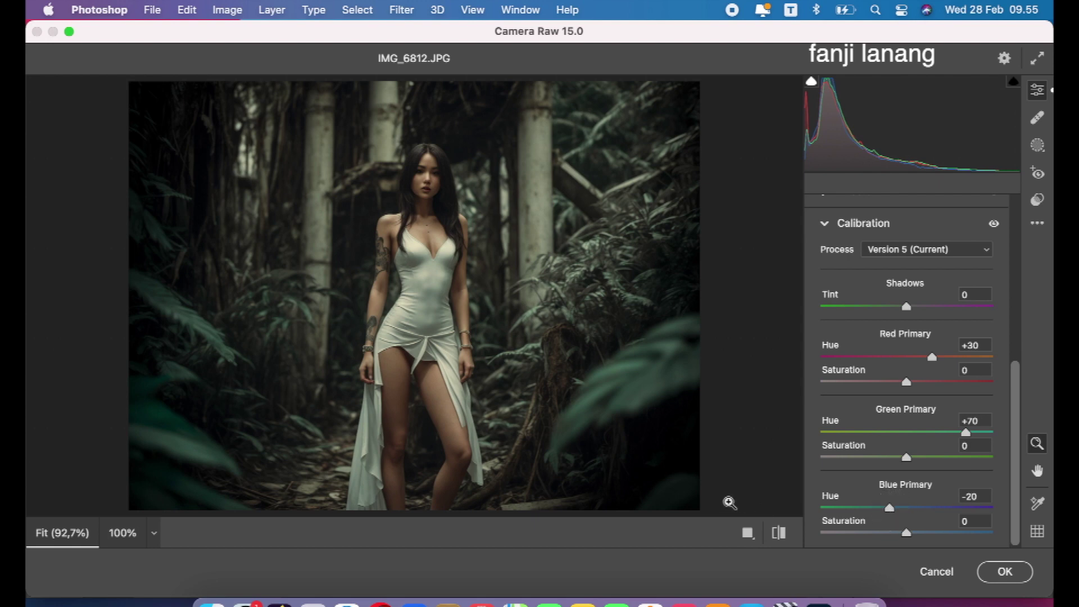
# - Toggle Calibration on and off to compare, then apply Camera Raw to Background copy
pyautogui.click(781, 534)
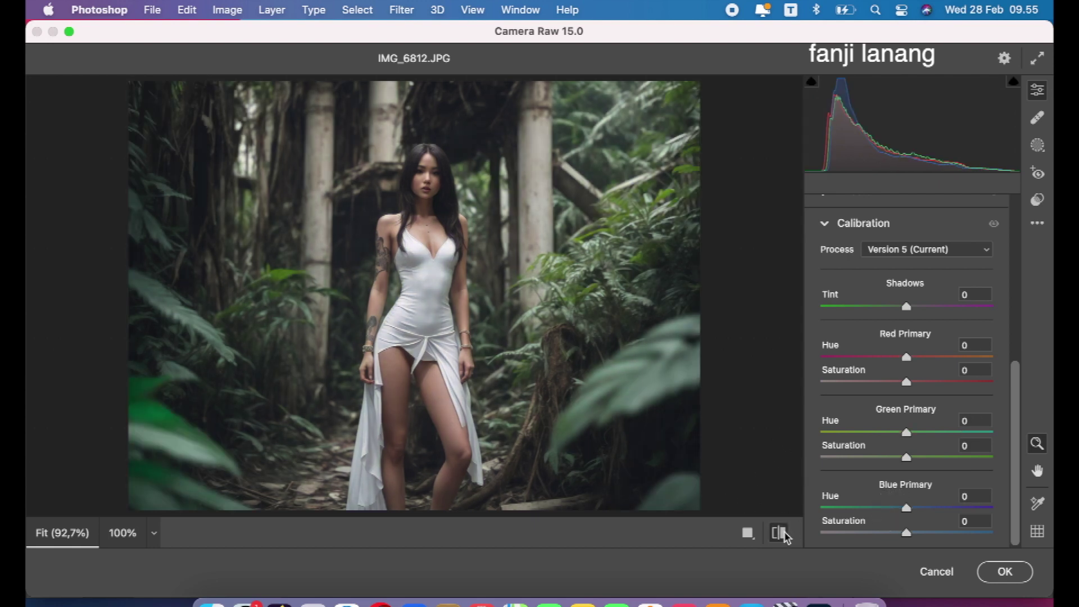
pyautogui.click(784, 533)
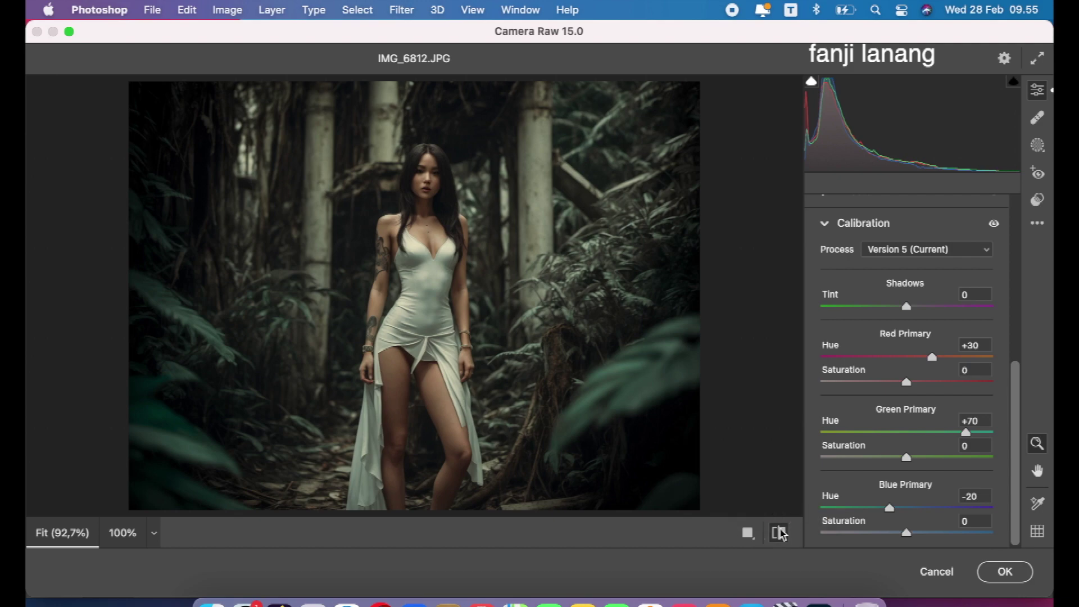
pyautogui.click(786, 535)
pyautogui.click(786, 536)
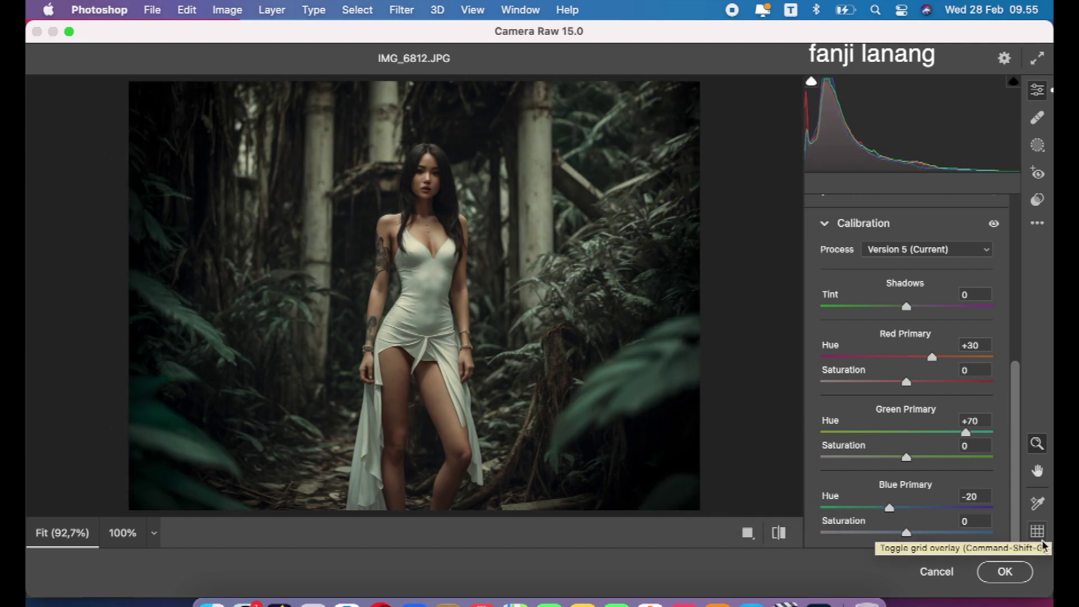
pyautogui.click(1005, 572)
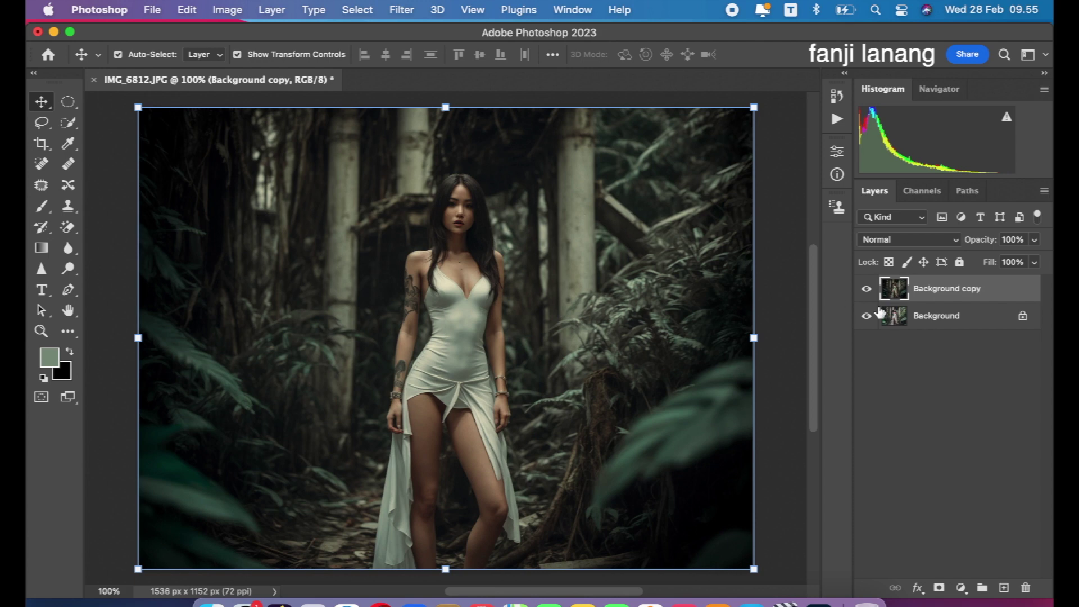
pyautogui.click(867, 289)
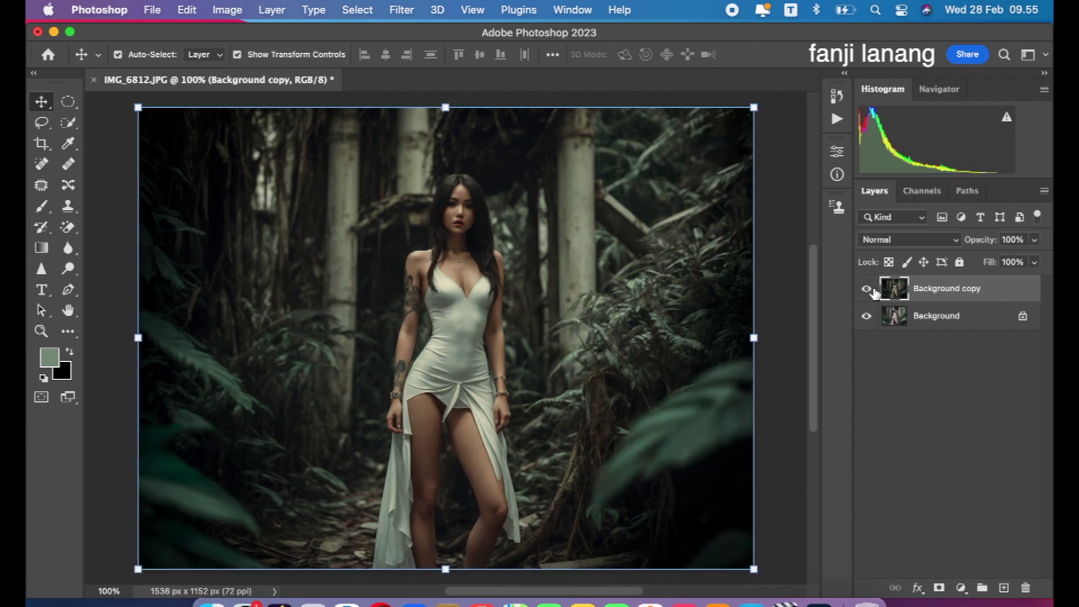